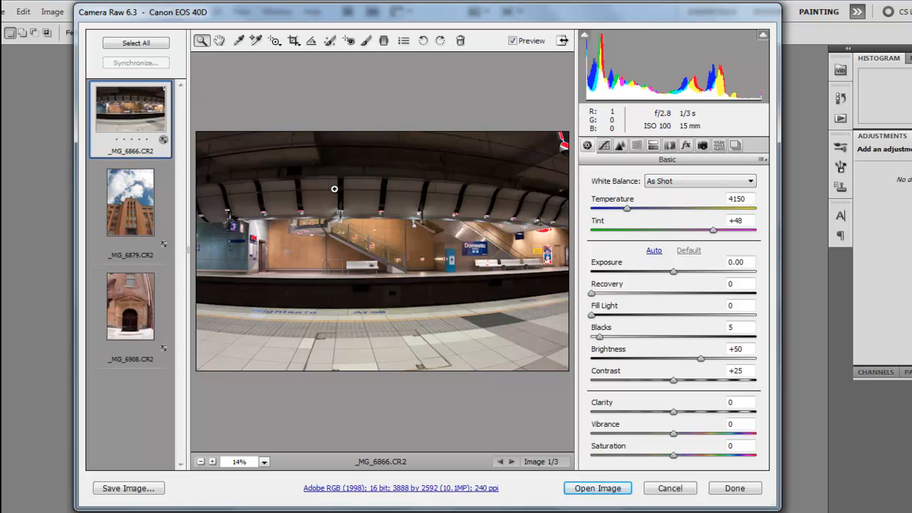
- Widen the Camera Raw window on both sides and enable lens profile corrections for the station photo _MG_6866.CR2
drag(75, 252, 4, 248)
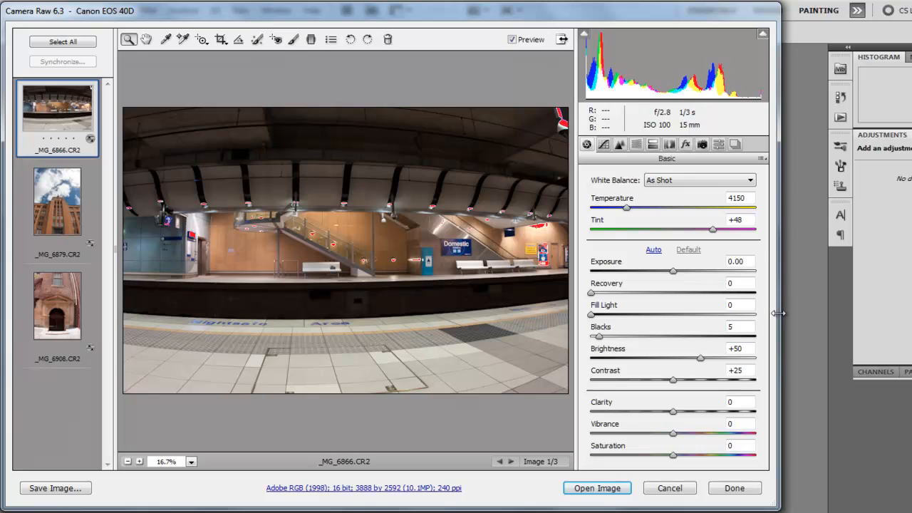
drag(786, 312, 900, 312)
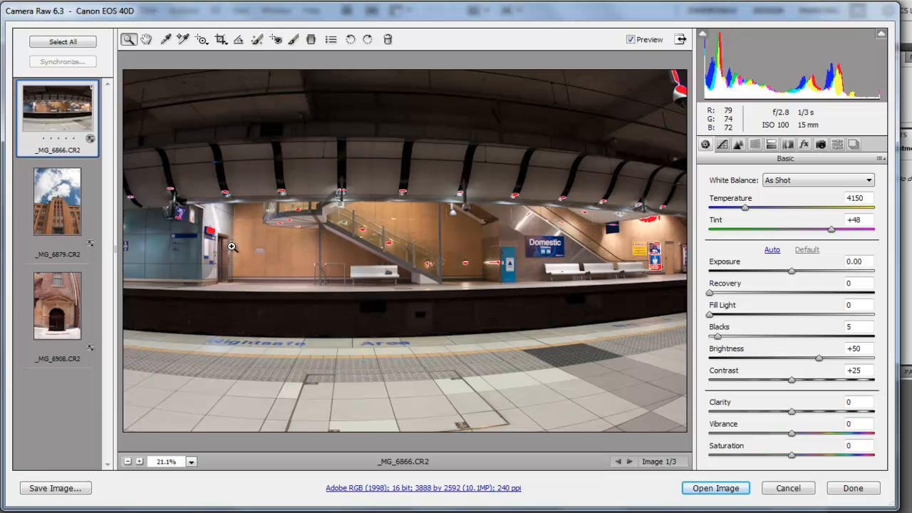
click(789, 145)
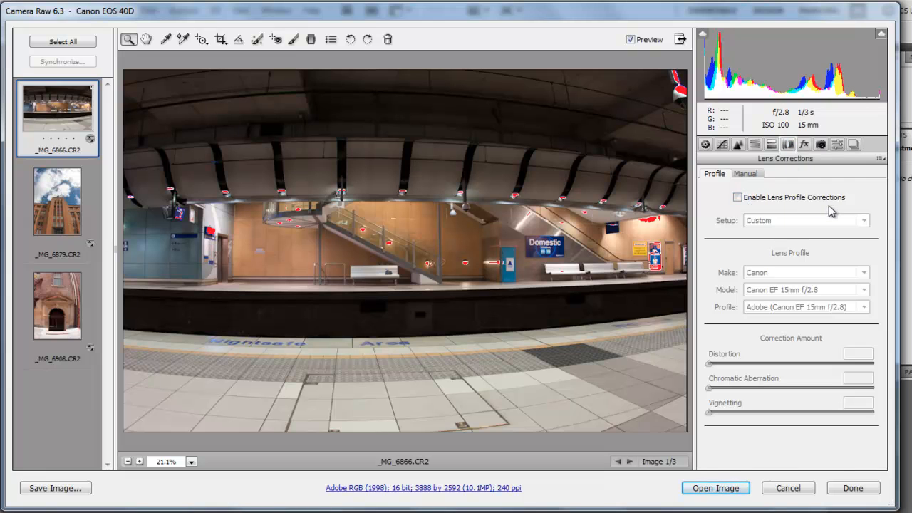
click(739, 198)
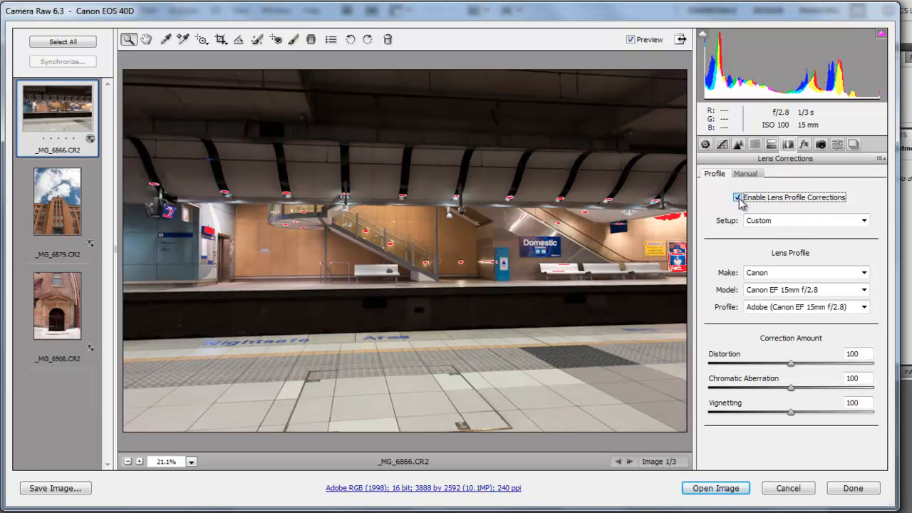
- Choose the Adobe (Canon EF 15mm f/2.8) lens profile for the station photo
click(831, 307)
click(827, 320)
click(827, 308)
click(824, 331)
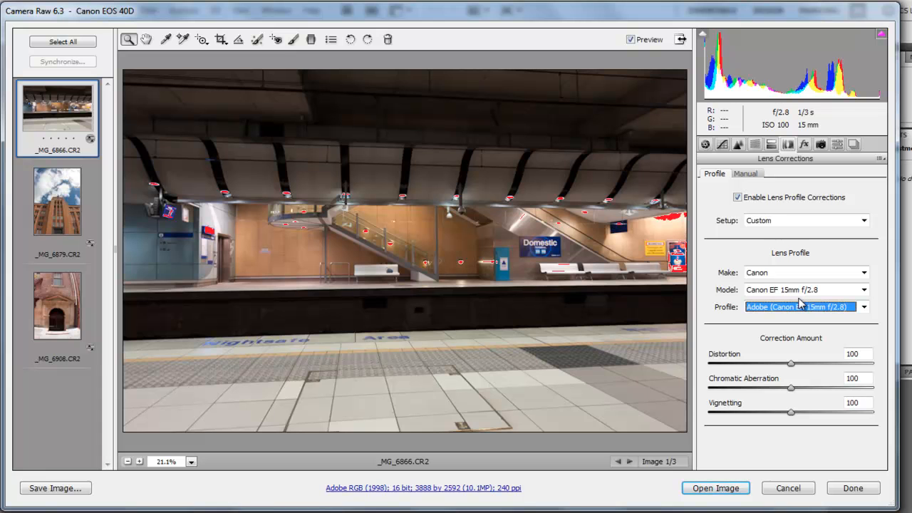
- Compare the station photo with and without lens profile corrections several times, leaving the corrections enabled
click(738, 197)
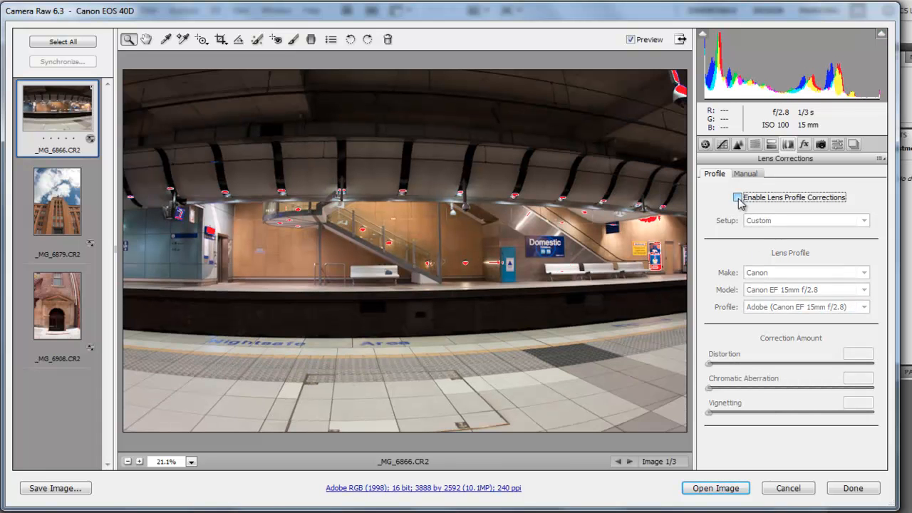
click(738, 197)
click(738, 198)
click(739, 198)
click(738, 197)
click(739, 198)
click(738, 198)
click(738, 197)
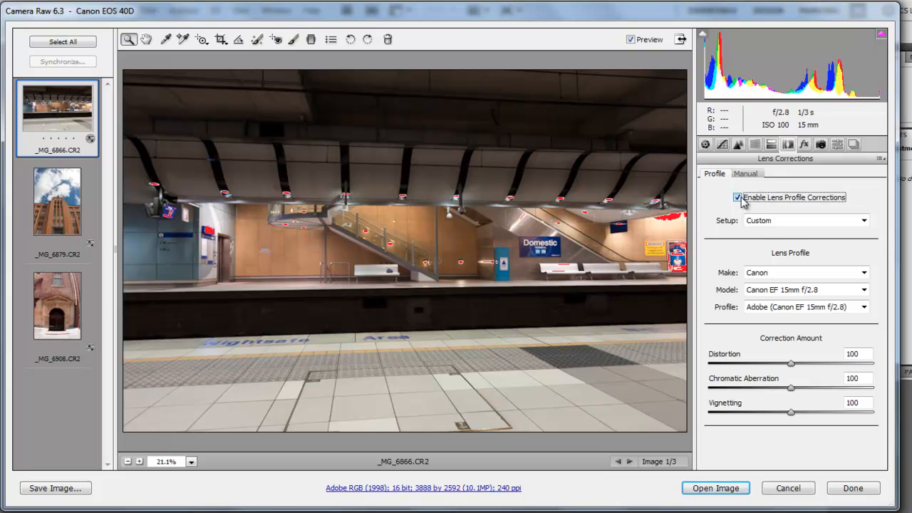
- Set the station photo's manual lens transform to Scale 73 and Horizontal +14
click(749, 174)
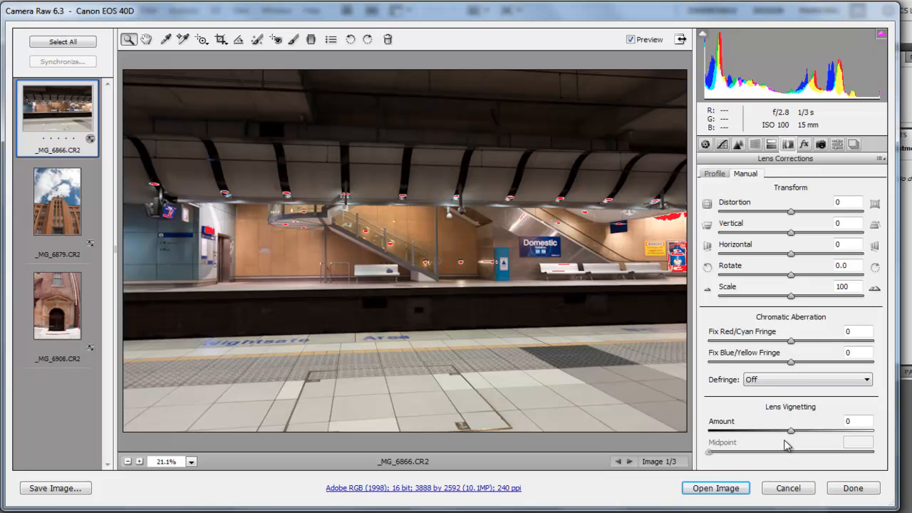
drag(792, 300, 753, 300)
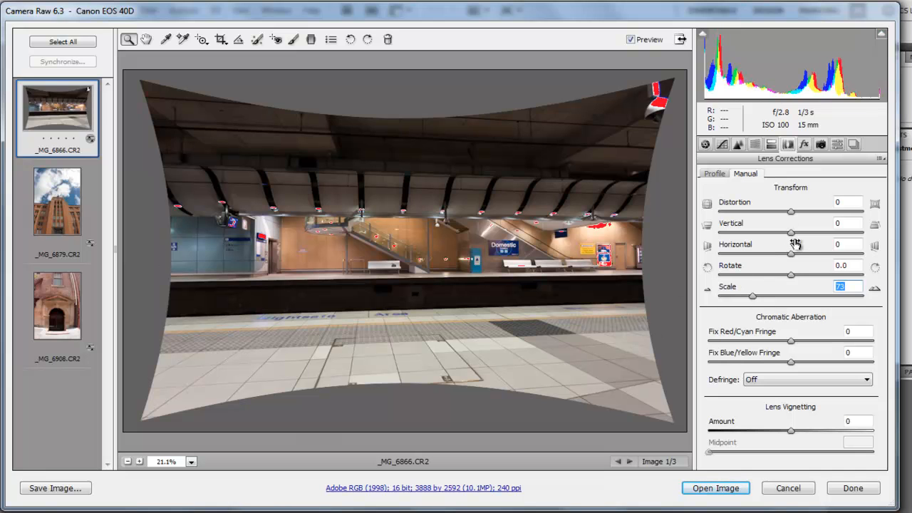
drag(792, 255, 801, 259)
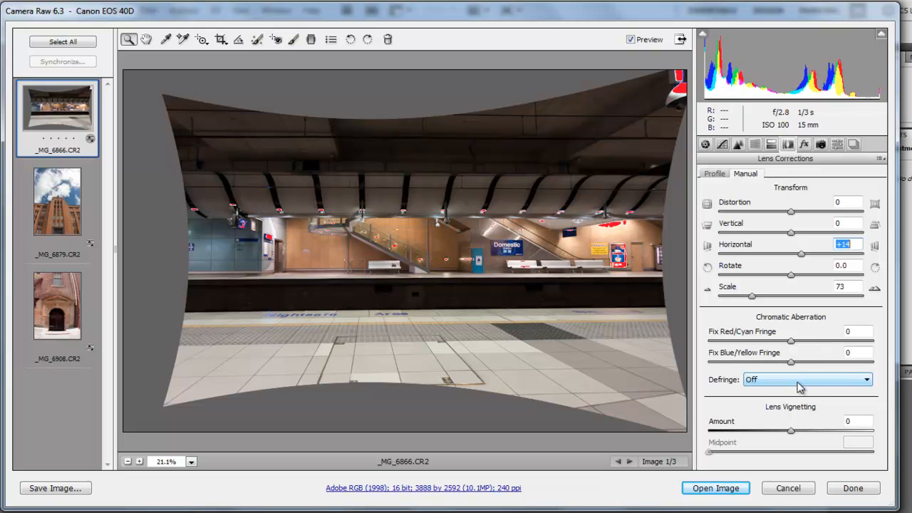
- Compare the scaled station photo with the lens profile corrections off and on, leaving them enabled
click(723, 176)
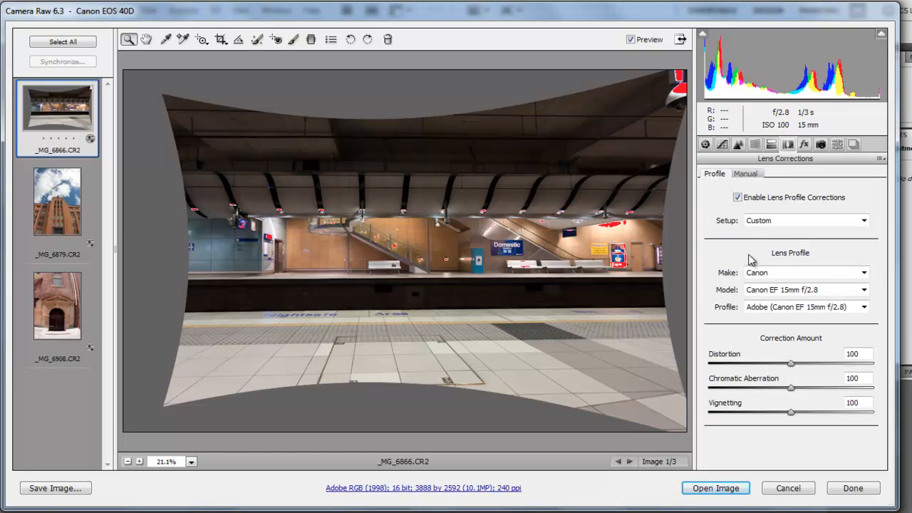
click(739, 199)
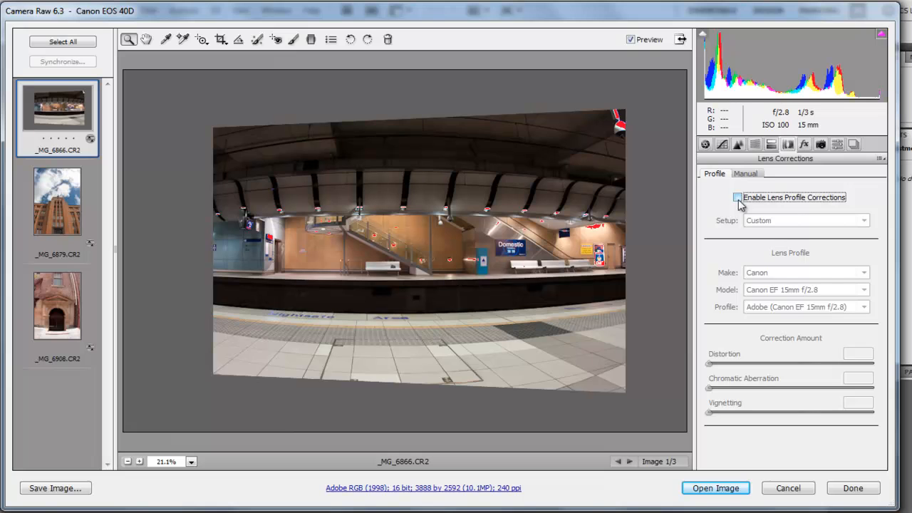
click(738, 199)
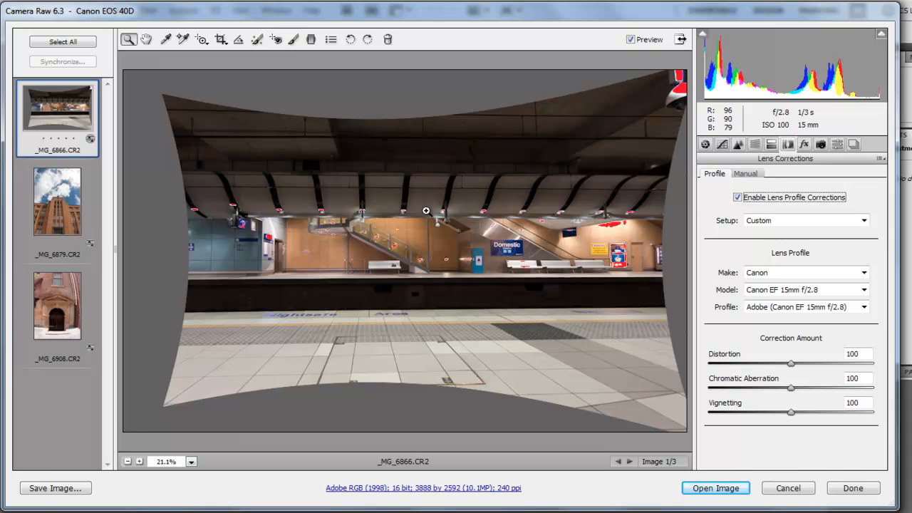
- Enable lens profile corrections for the tower photo _MG_6879.CR2 and reduce its manual Scale to bring back the cropped edges
click(74, 208)
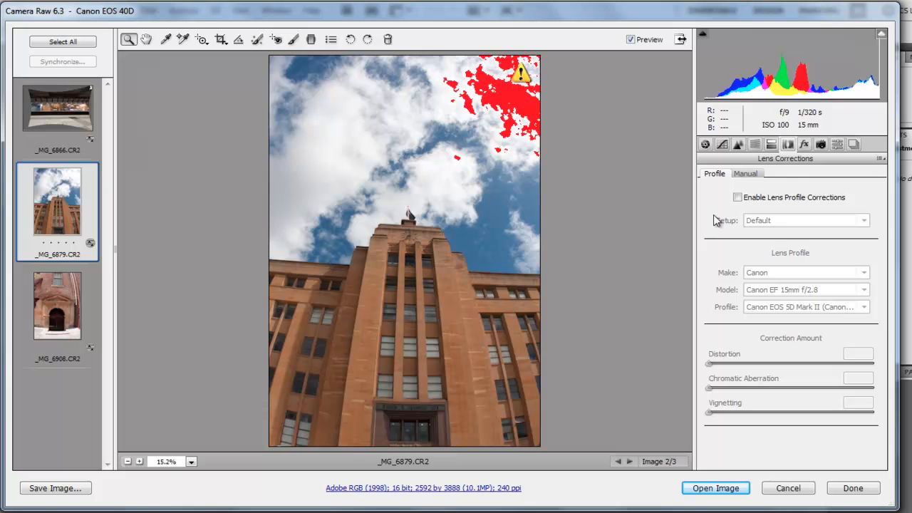
click(740, 198)
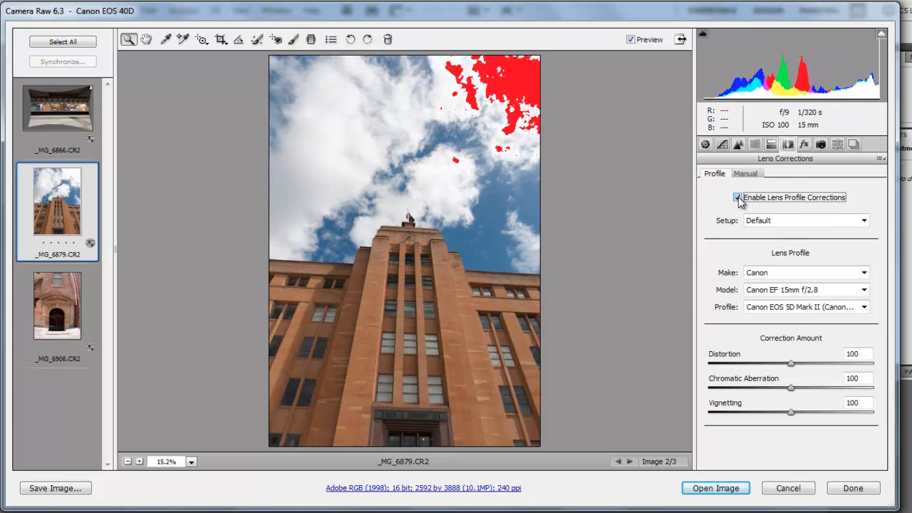
click(749, 175)
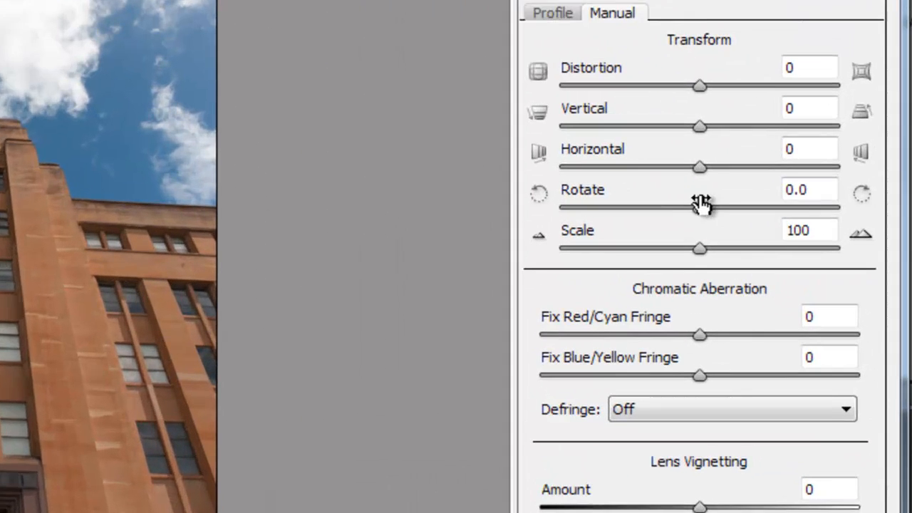
drag(701, 249, 625, 254)
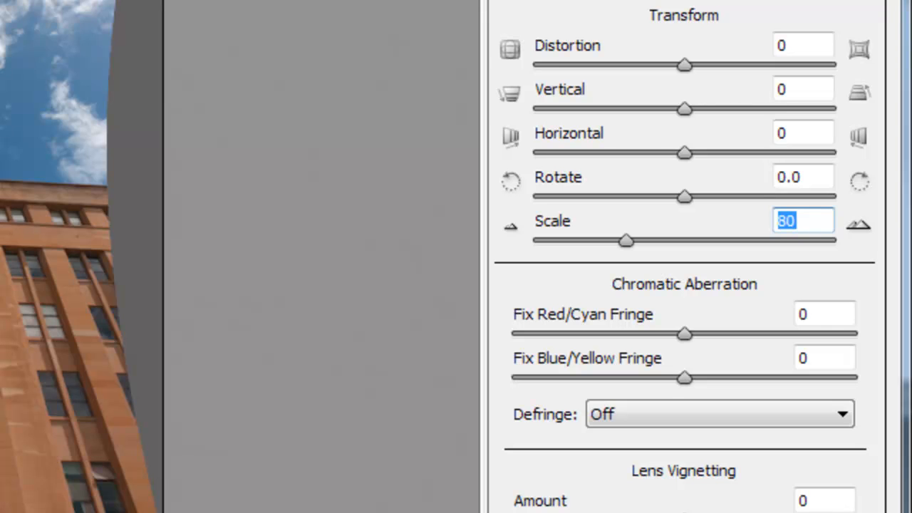
drag(627, 242, 648, 240)
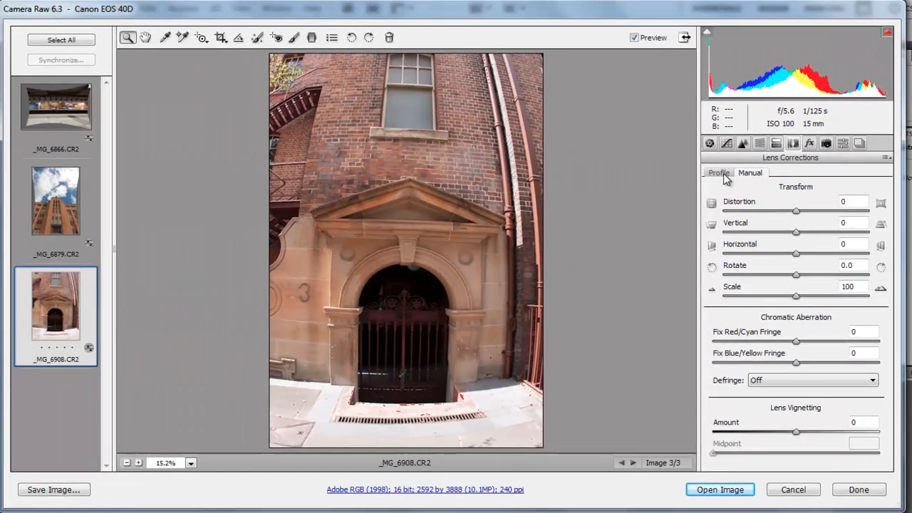
- Enable lens profile corrections for the doorway photo _MG_6908.CR2 and set its manual Scale to 89
click(724, 173)
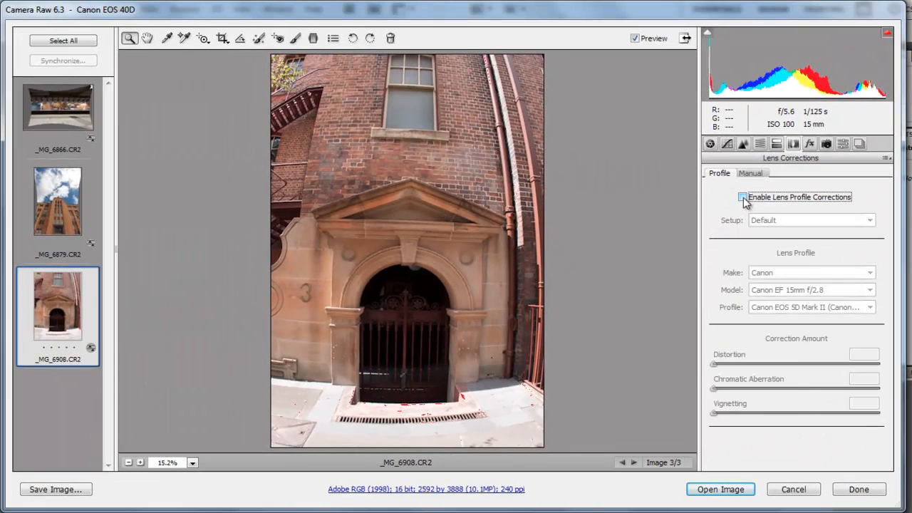
click(743, 197)
click(750, 173)
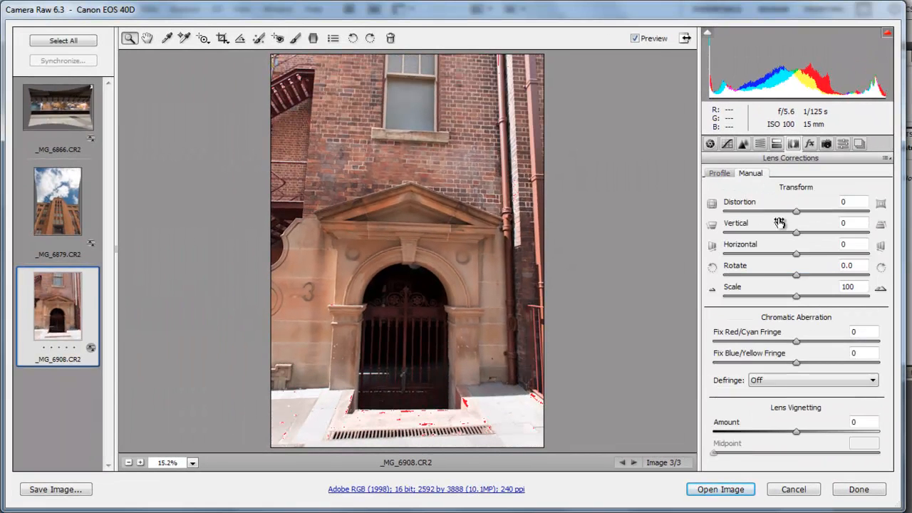
mouse_move(798, 296)
mouse_down()
mouse_move(772, 301)
mouse_move(783, 301)
mouse_up()
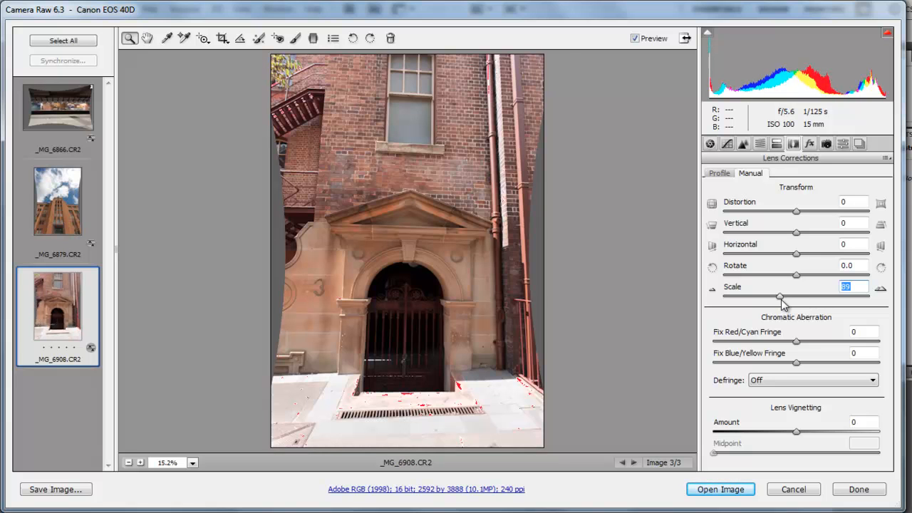
- Compare the doorway photo with lens profile corrections off and on, leaving them enabled
click(720, 174)
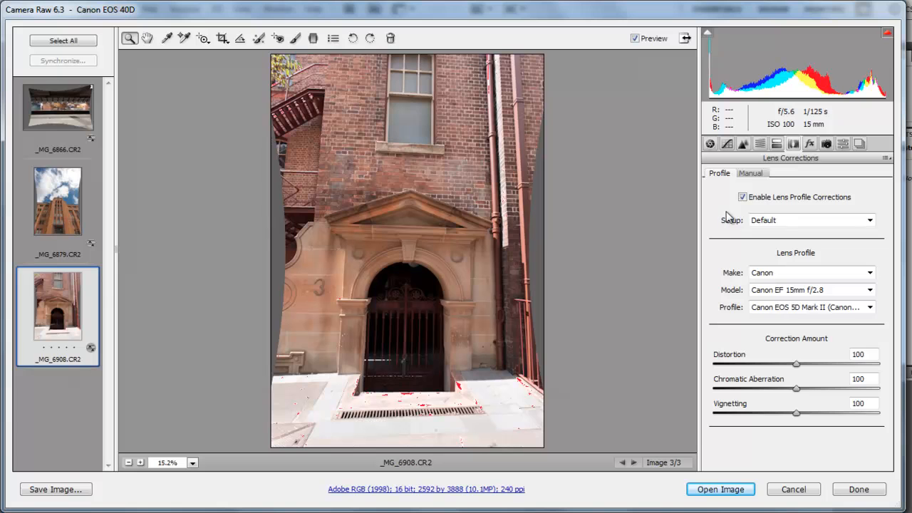
click(744, 198)
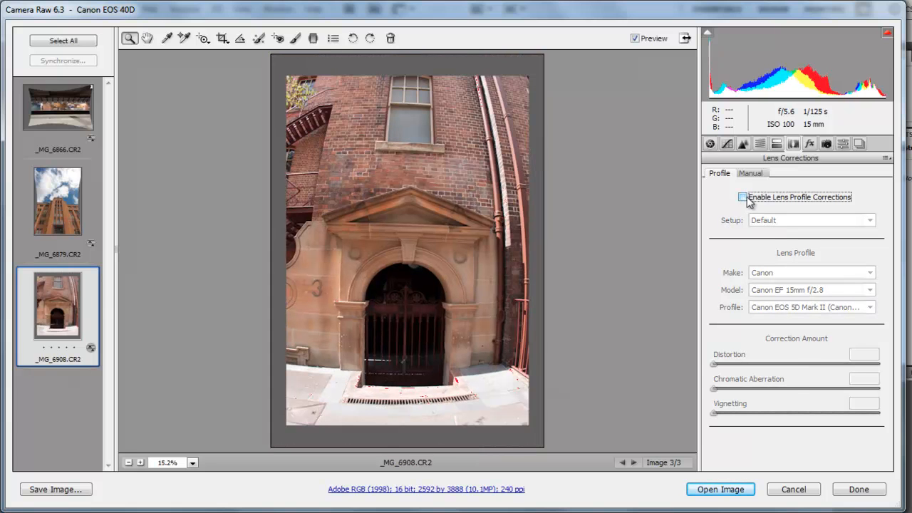
click(744, 198)
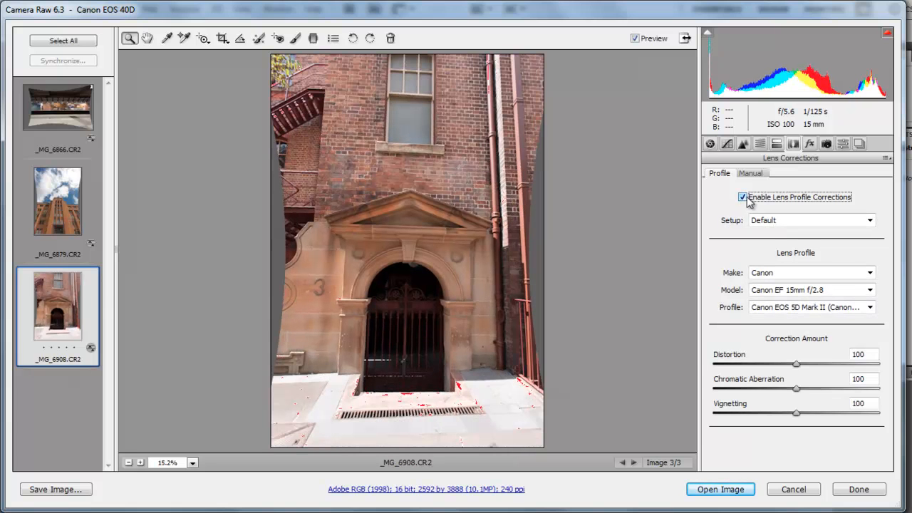
click(743, 198)
click(744, 197)
- Compare the tower photo and the station photo with lens profile corrections off and on, leaving them enabled on both
click(71, 203)
click(744, 197)
click(743, 198)
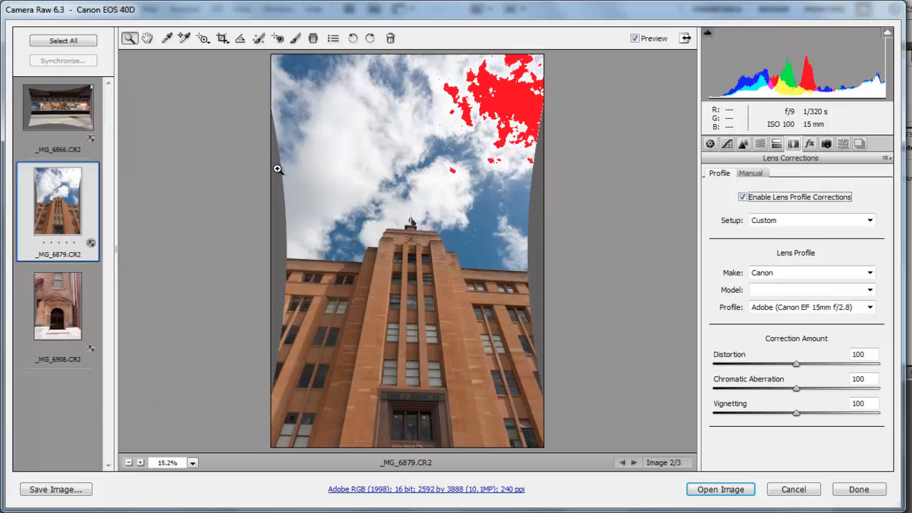
click(63, 114)
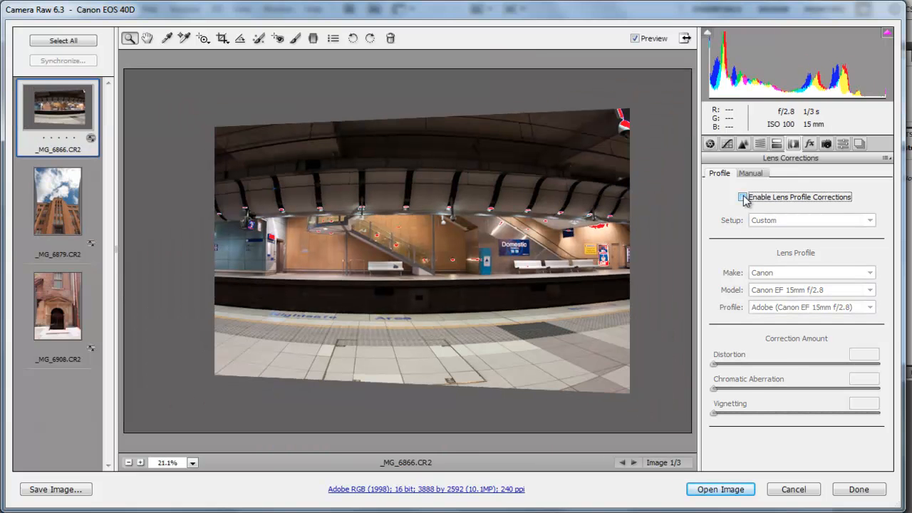
click(744, 197)
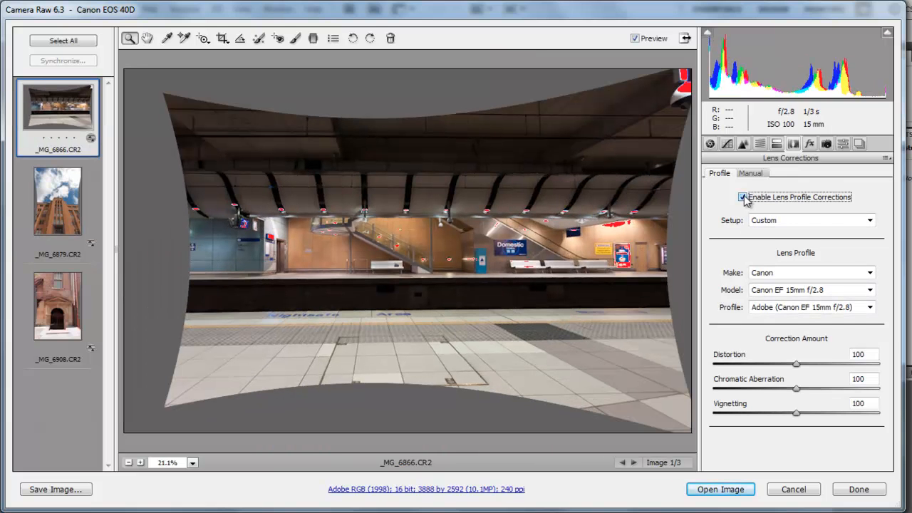